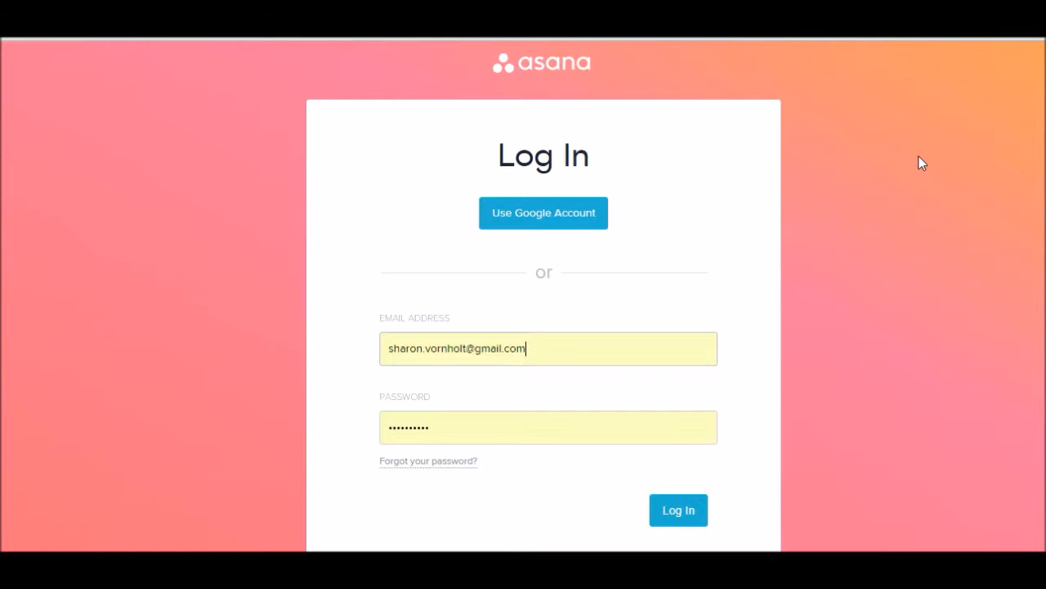
- Log in to the account and open the task list of the first member of Team 1
click(672, 510)
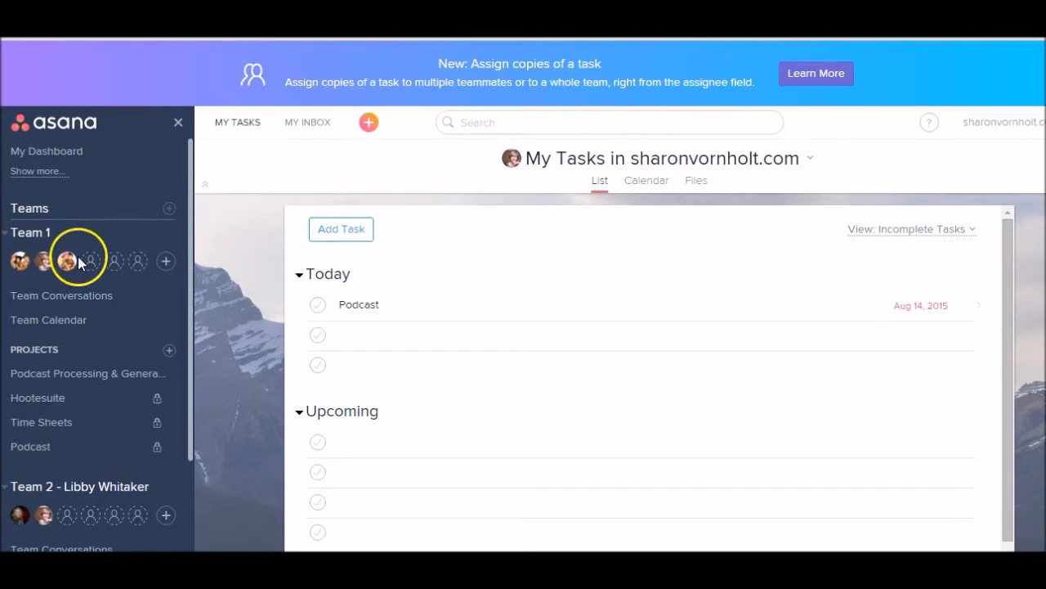
mouse_move(17, 270)
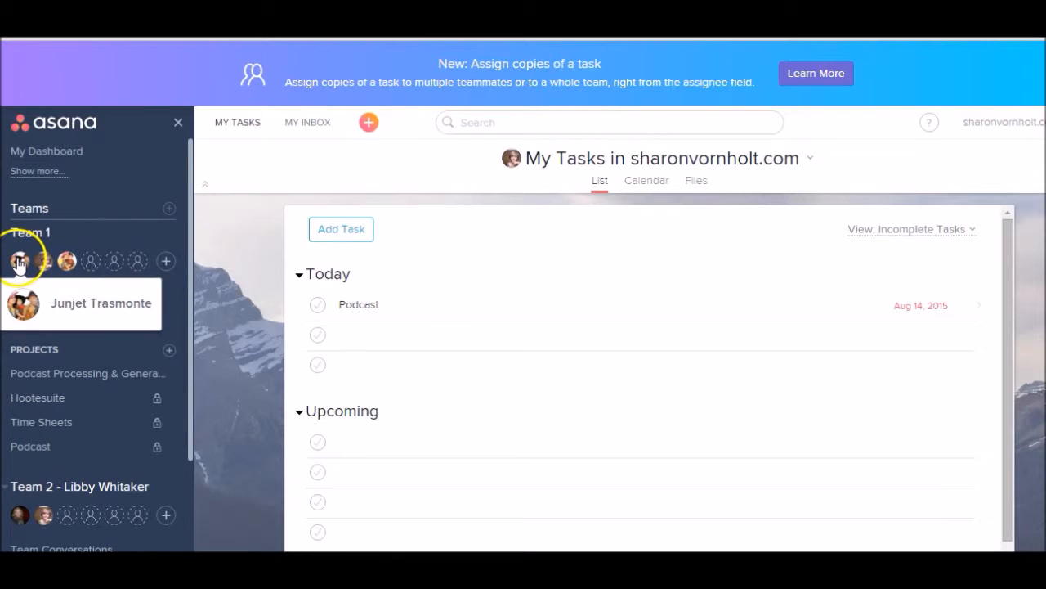
click(18, 262)
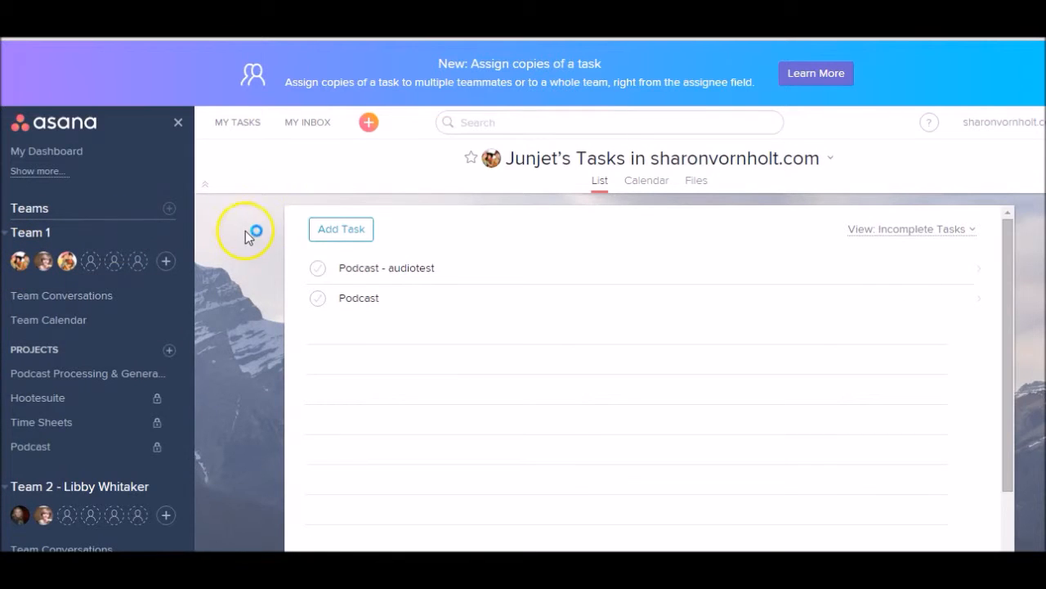
- Add a new task named "Demo podcast" to this teammate's task list
click(357, 233)
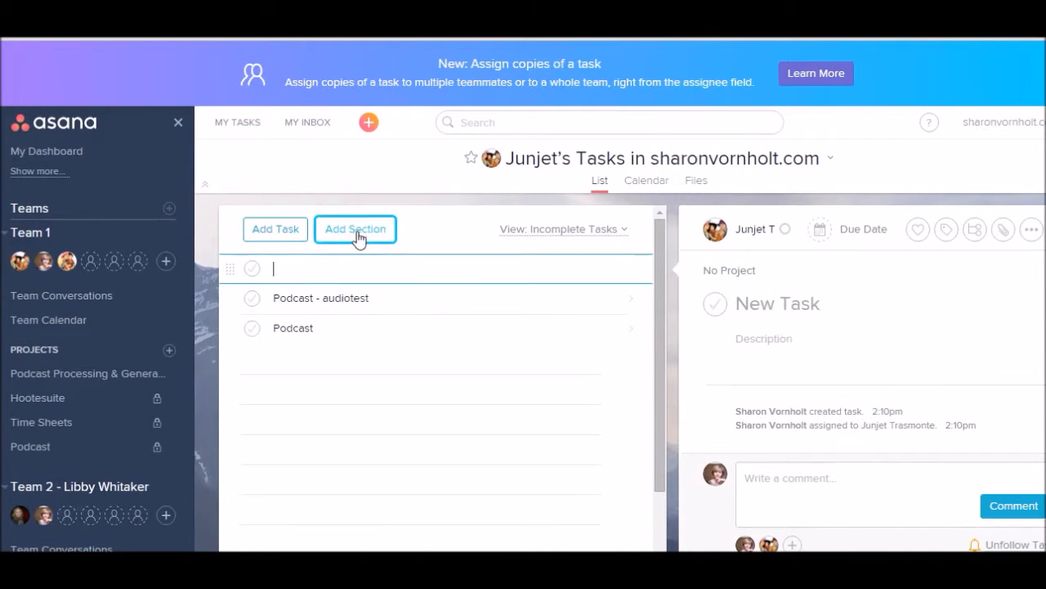
click(419, 237)
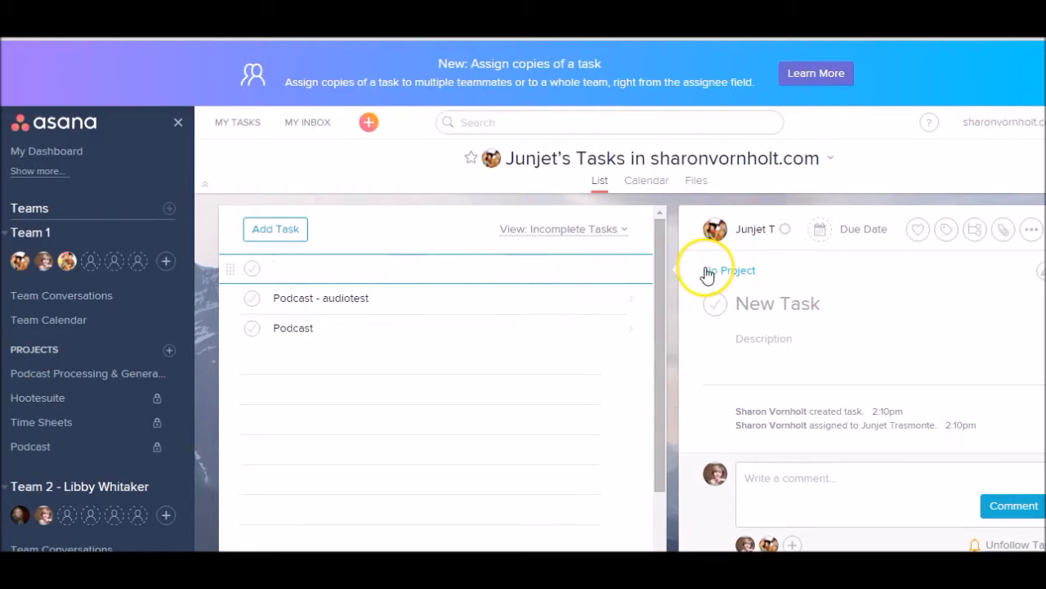
click(754, 305)
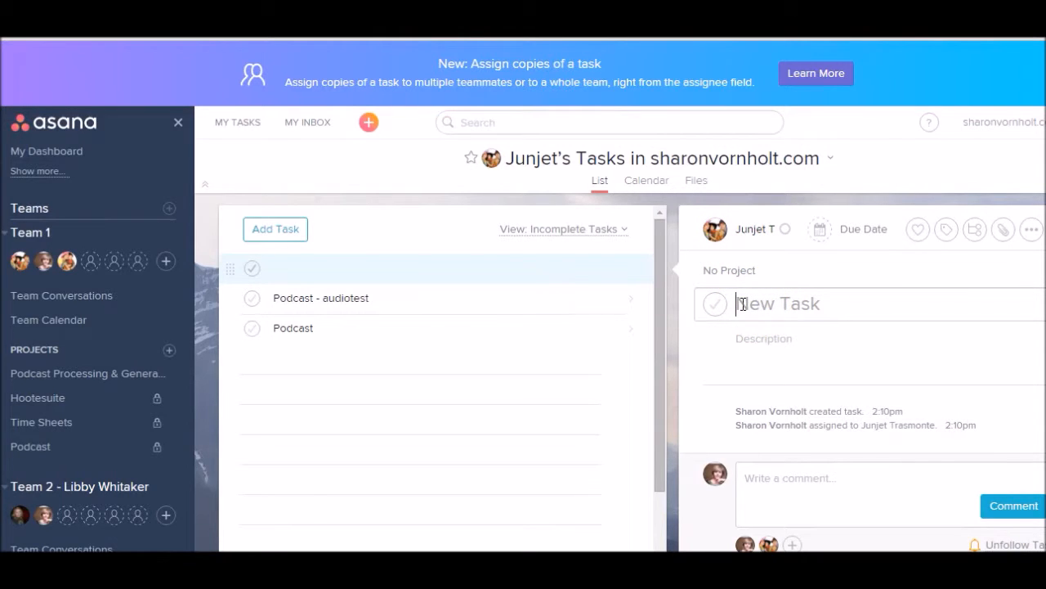
click(742, 304)
text(Demo)
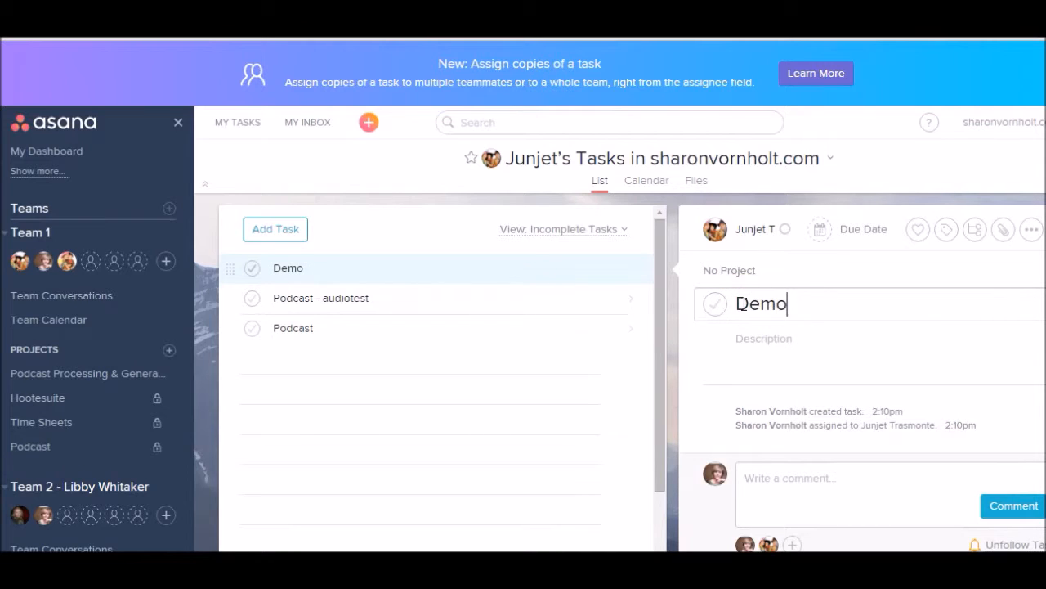
text( podcast)
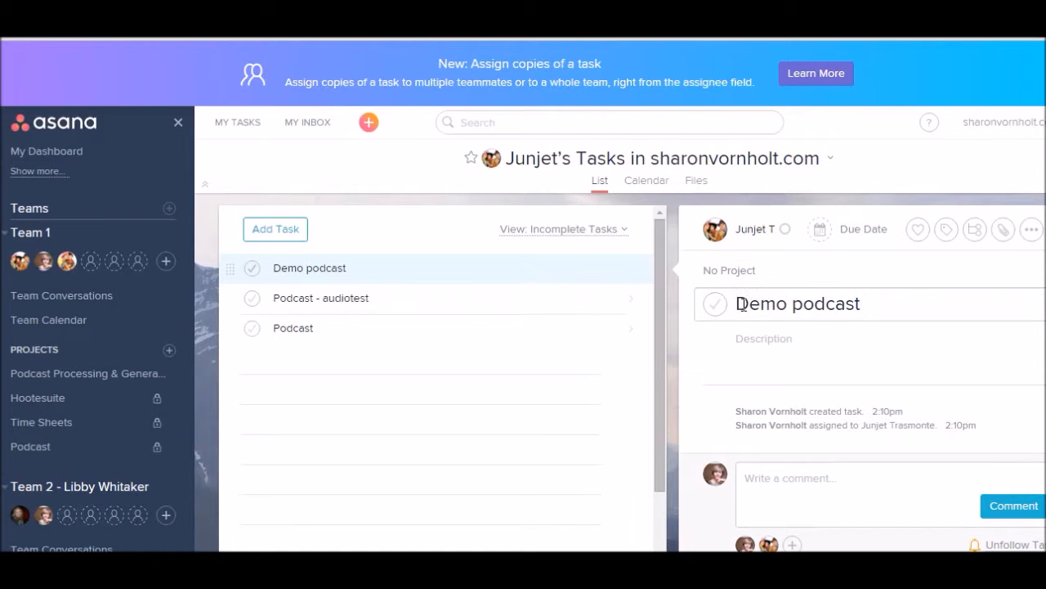
- Enter "Tit;e: Demo podcast" as the description of the Demo podcast task
click(769, 346)
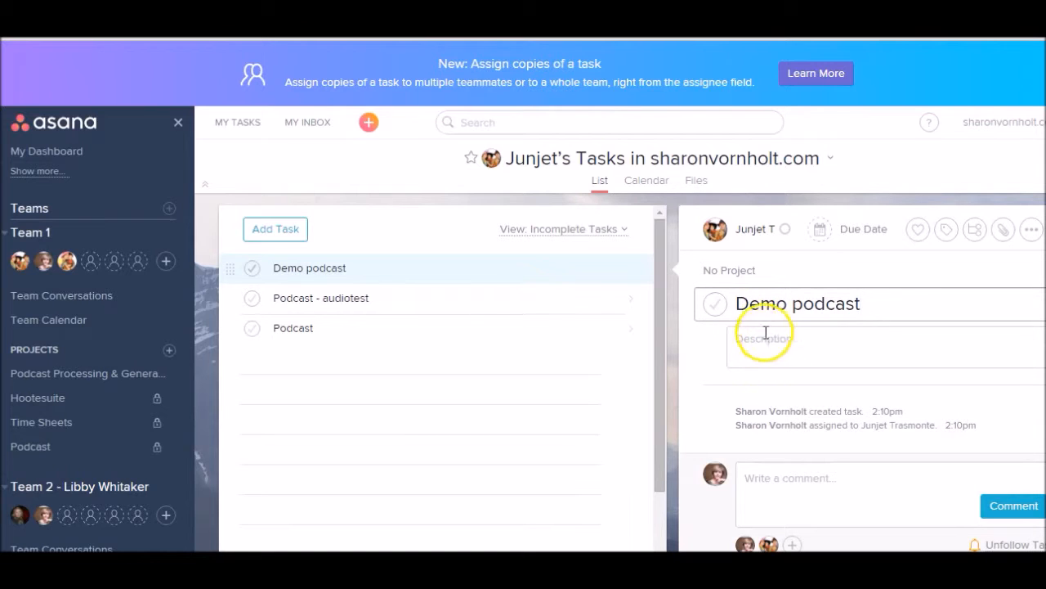
click(739, 340)
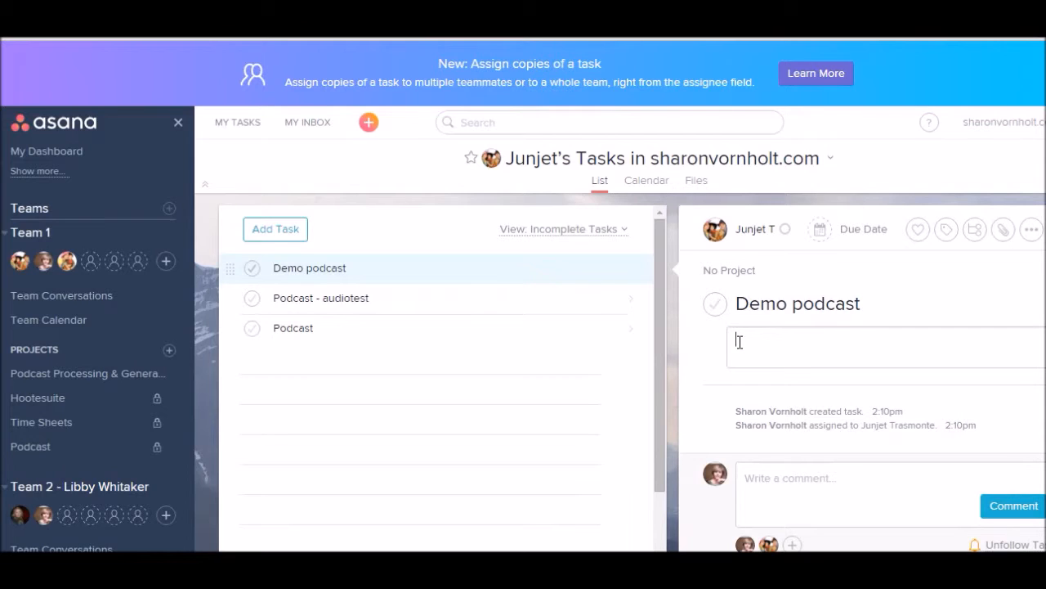
text(T)
text(h)
text(tle)
text(:)
text( Ded)
key(BackSpace)
text(mo podcast)
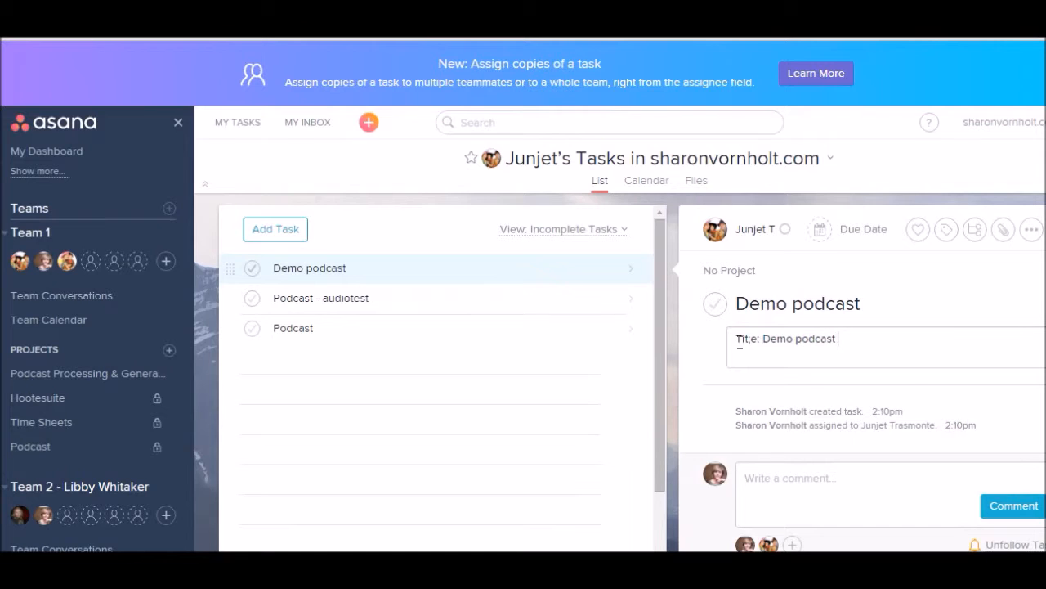
- Post the comment "Need ASAP or Can you have this by Friday?" on the Demo podcast task
click(752, 474)
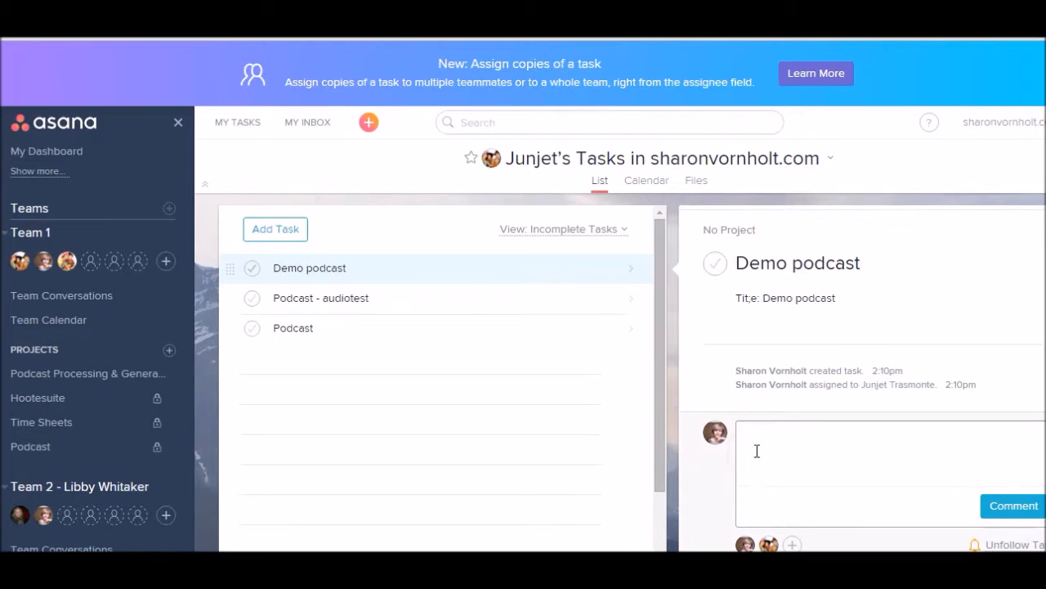
text(Need ASAP or Can yu ha)
key(BackSpace)
key(BackSpace)
key(BackSpace)
key(BackSpace)
text(ou have th)
key(BackSpace)
key(BackSpace)
text(this by )
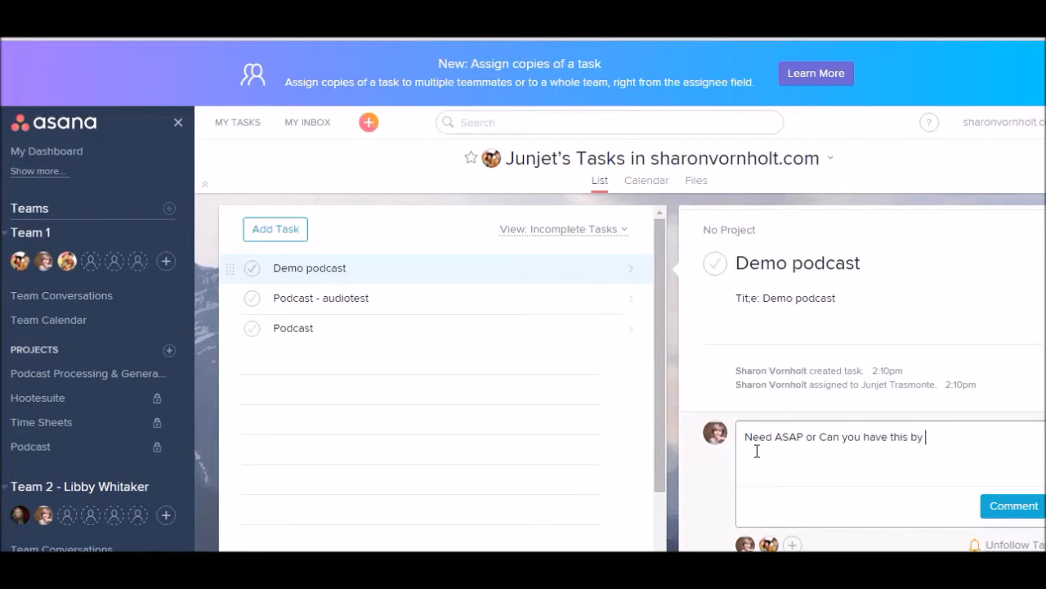
text(Friday?)
click(995, 506)
- Set the due date of the Demo podcast task to Friday, January 29, 2016
click(952, 357)
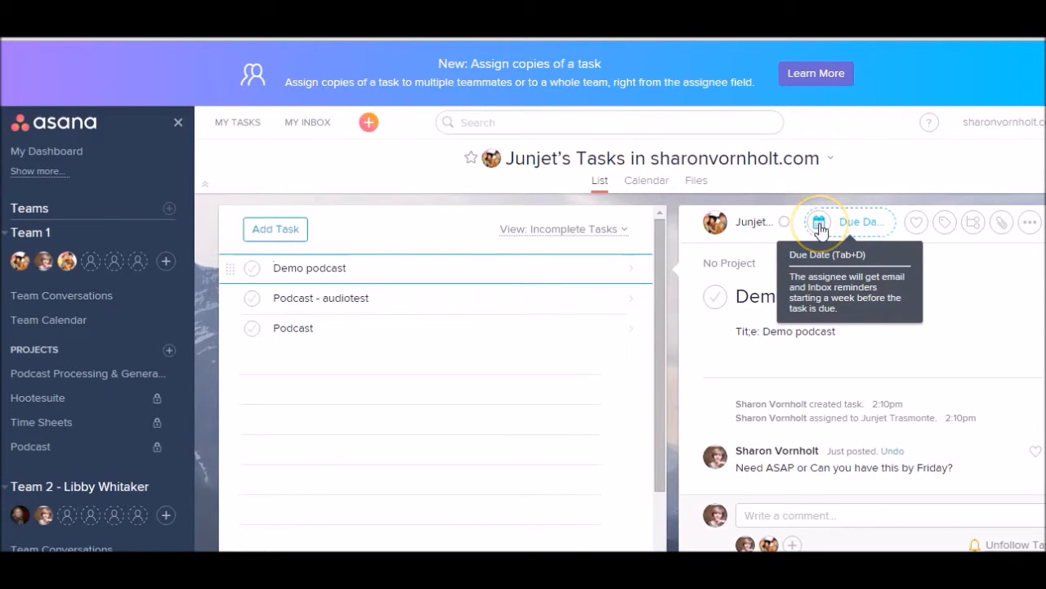
click(819, 224)
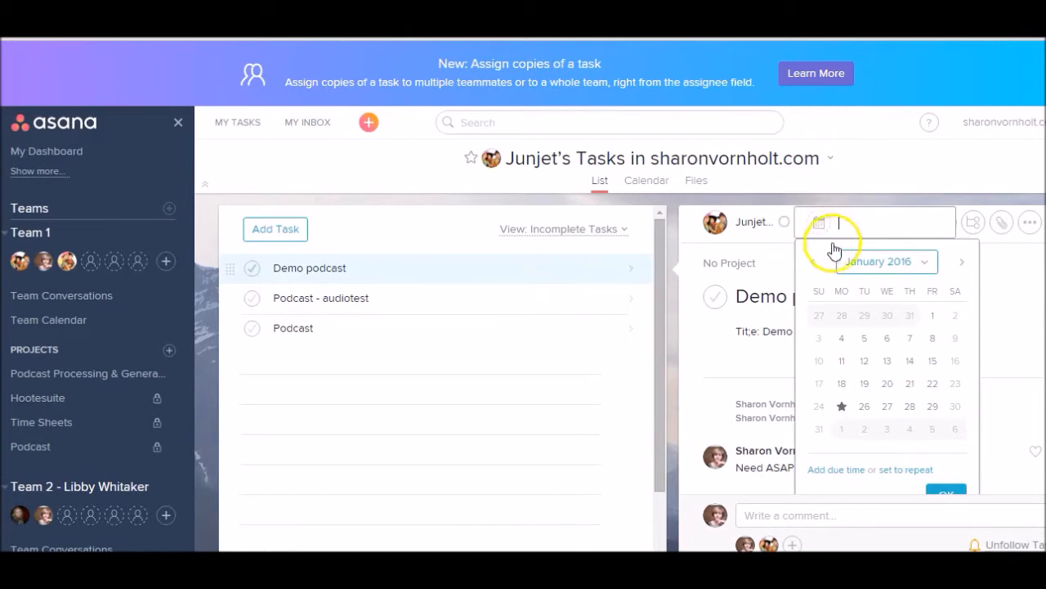
click(934, 408)
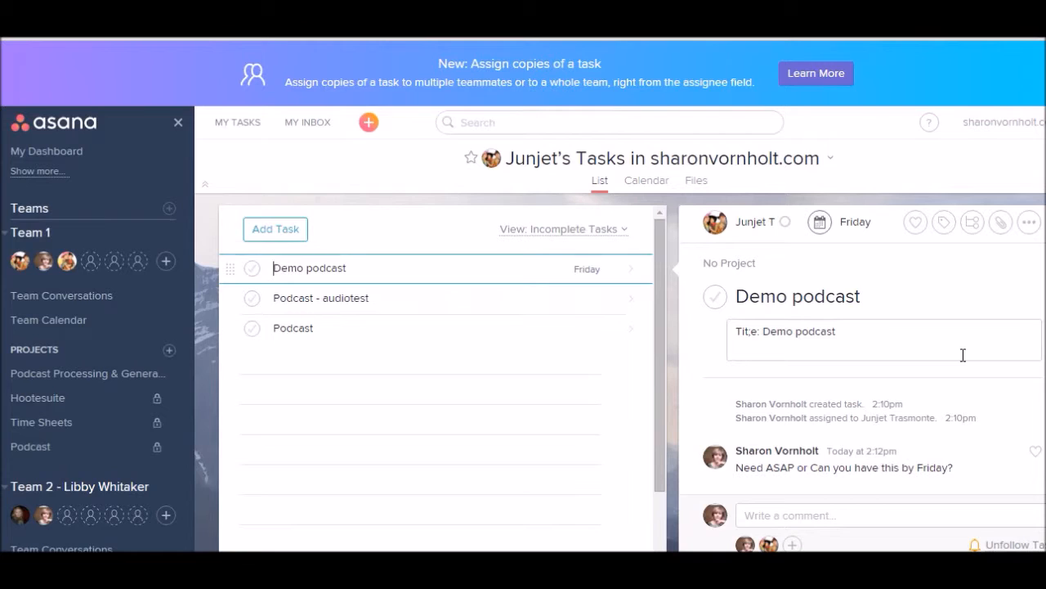
- Examine the Demo podcast task's like, tag, subtask and attachment options, the available attachment sources, and its additional task actions
click(915, 224)
click(943, 225)
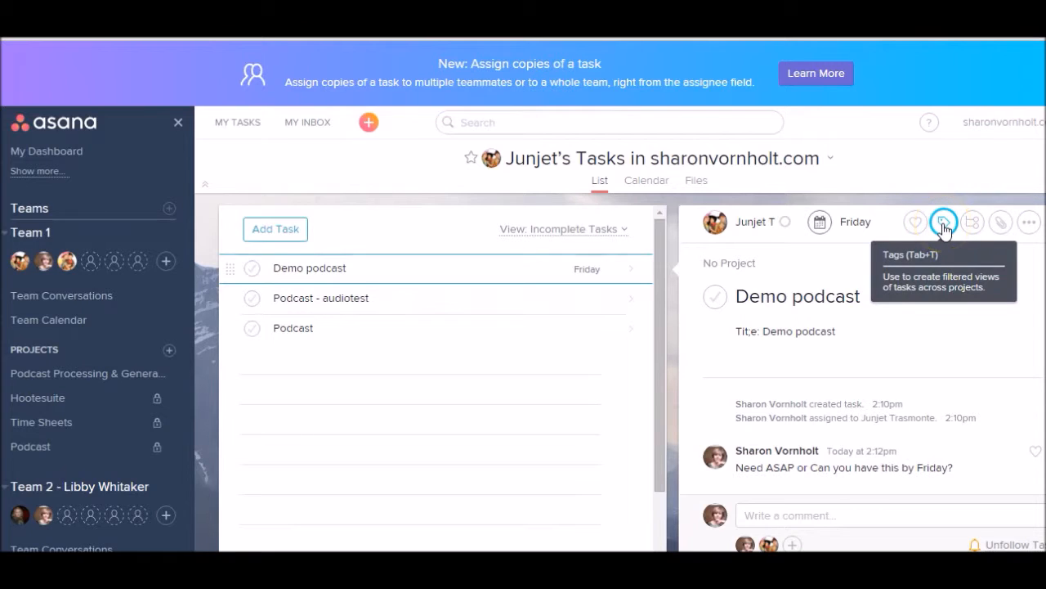
click(973, 226)
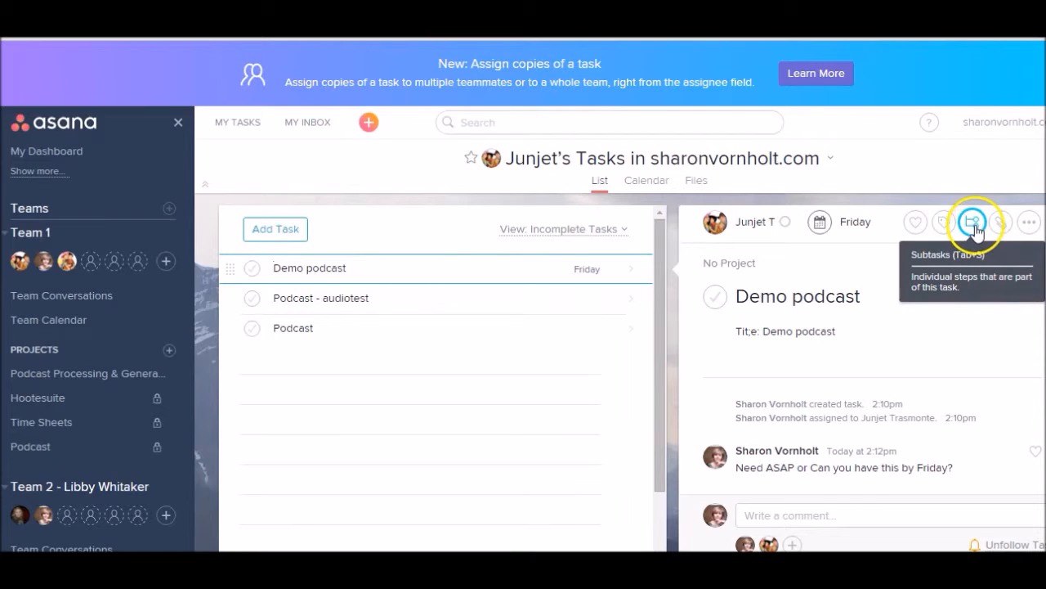
click(1000, 227)
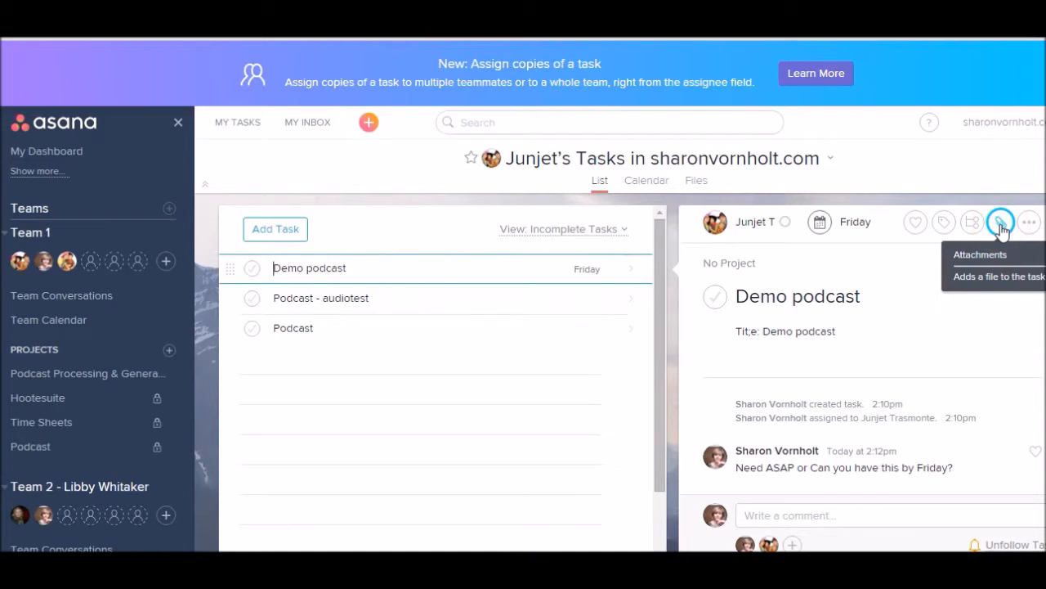
click(1001, 227)
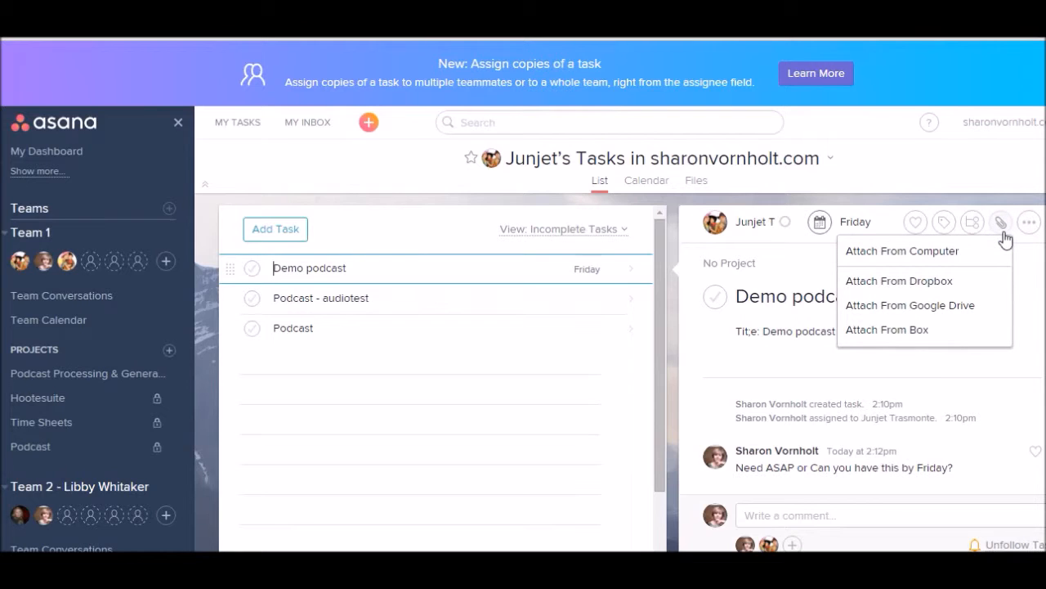
click(960, 281)
click(1026, 229)
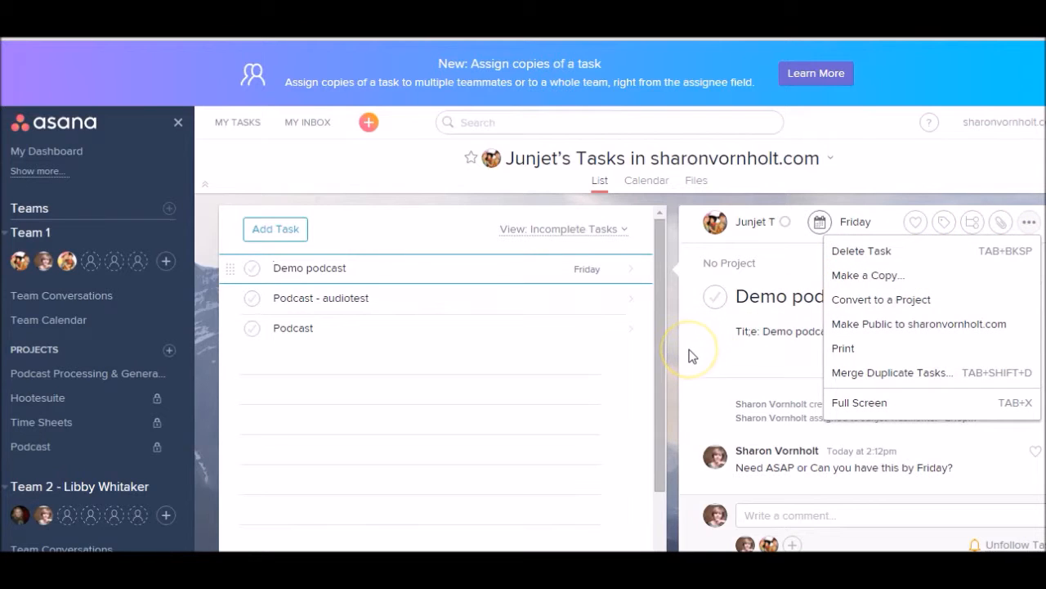
click(883, 254)
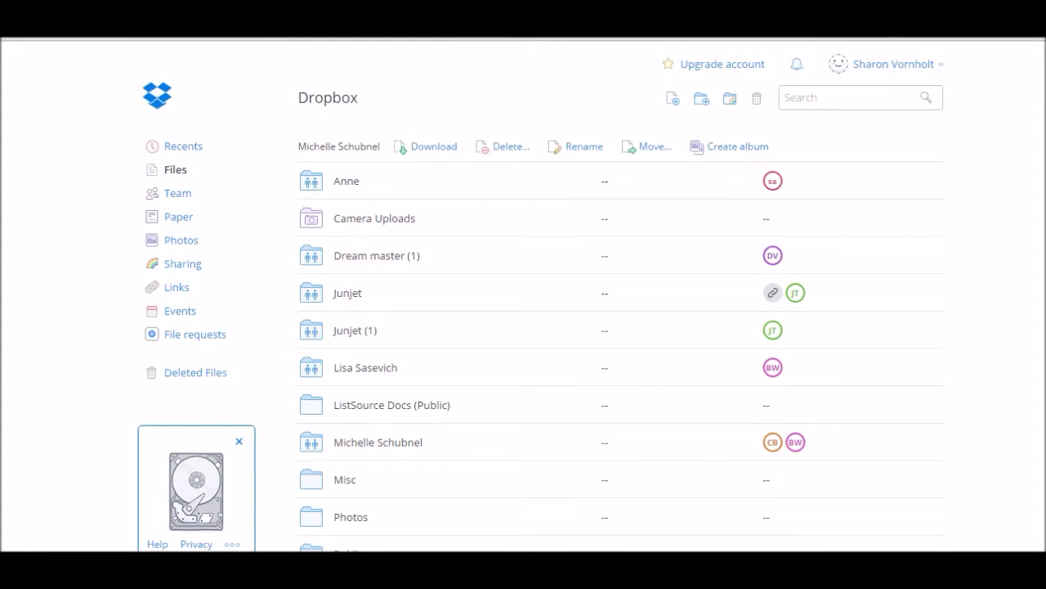
- Switch to Dropbox, open the teammate's shared folder marked (1), review its subfolders and view the contents of Resources
double_click(315, 339)
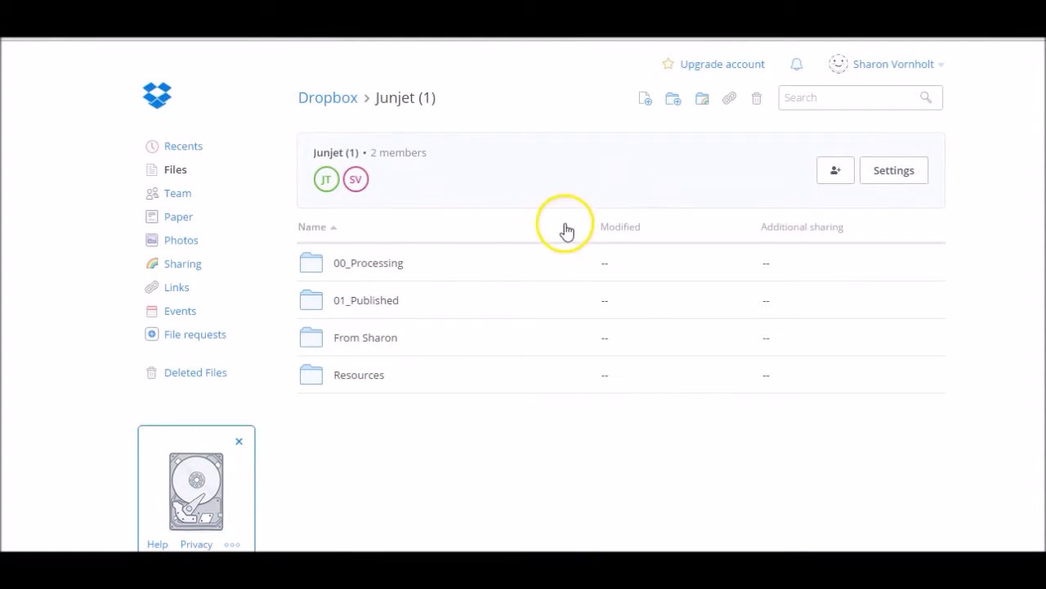
click(390, 347)
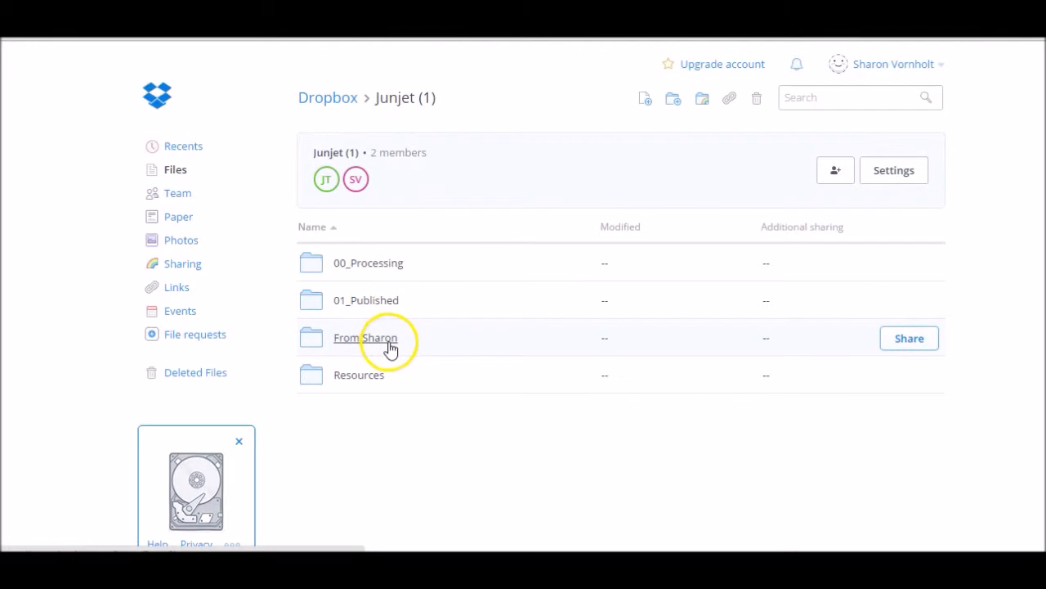
click(421, 341)
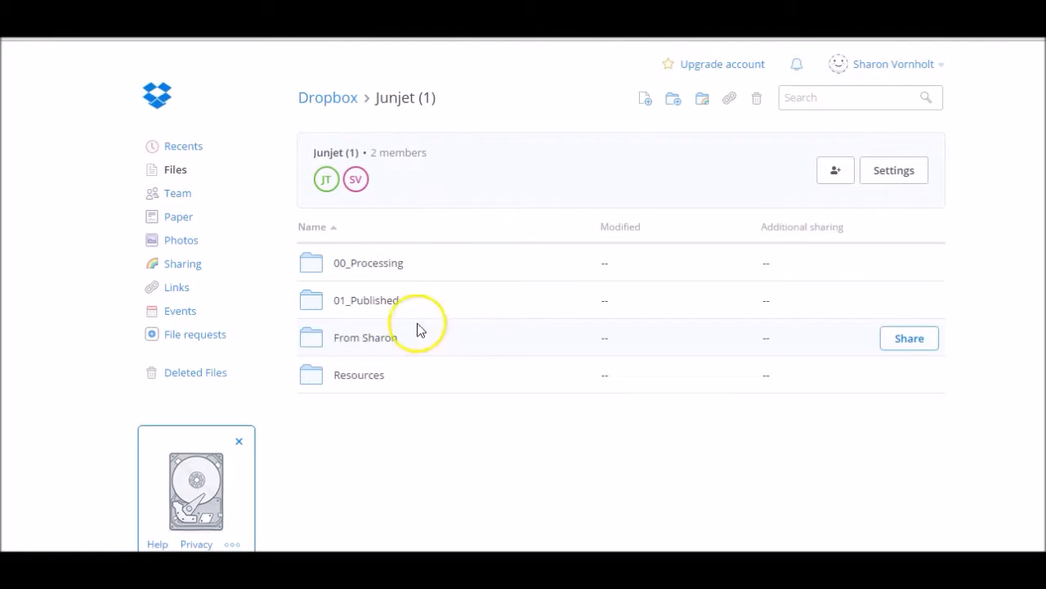
click(401, 304)
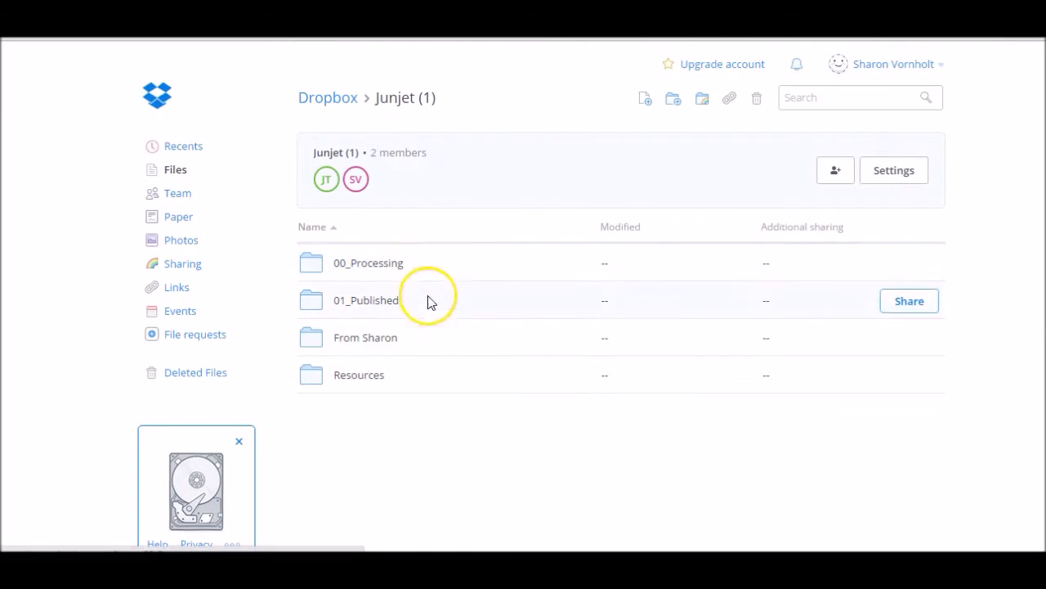
click(378, 384)
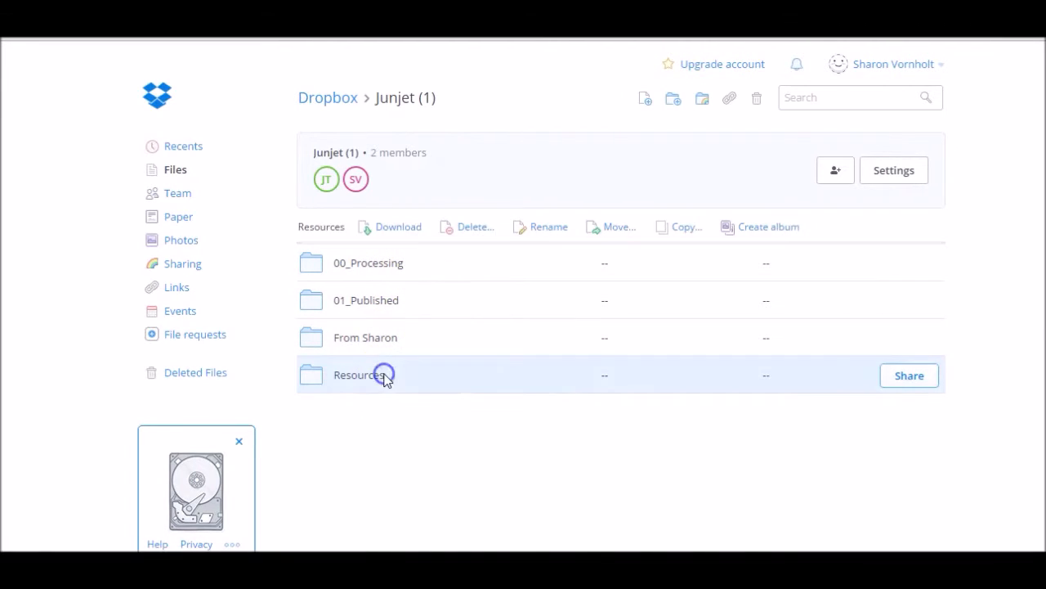
click(379, 384)
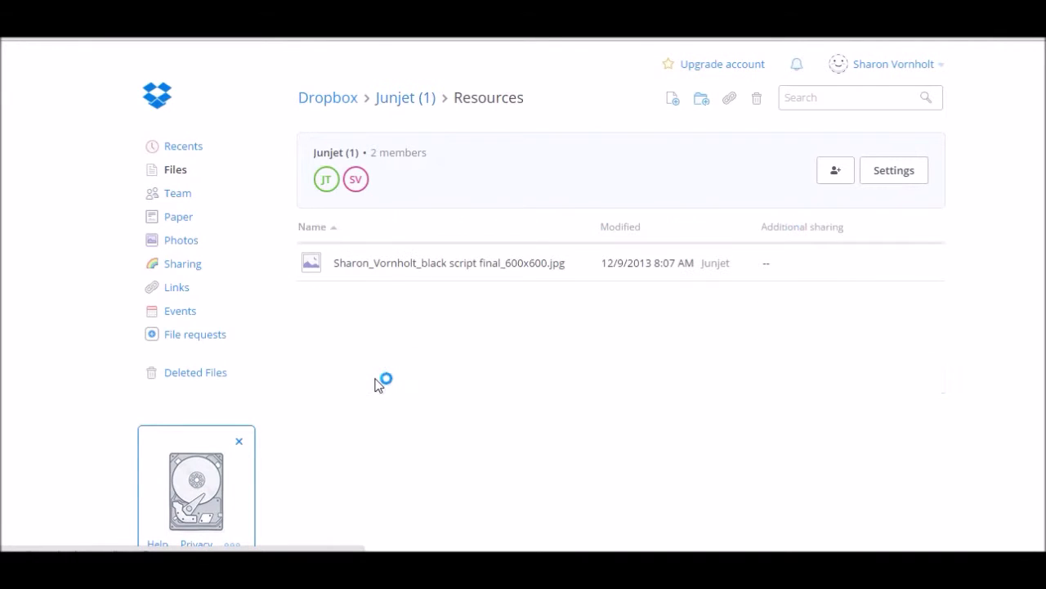
click(353, 352)
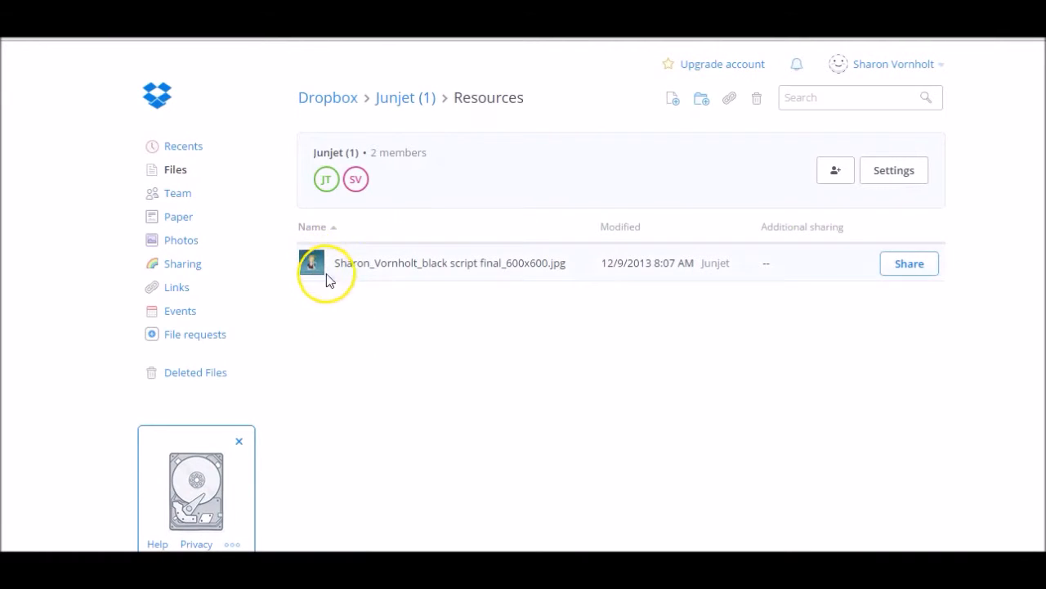